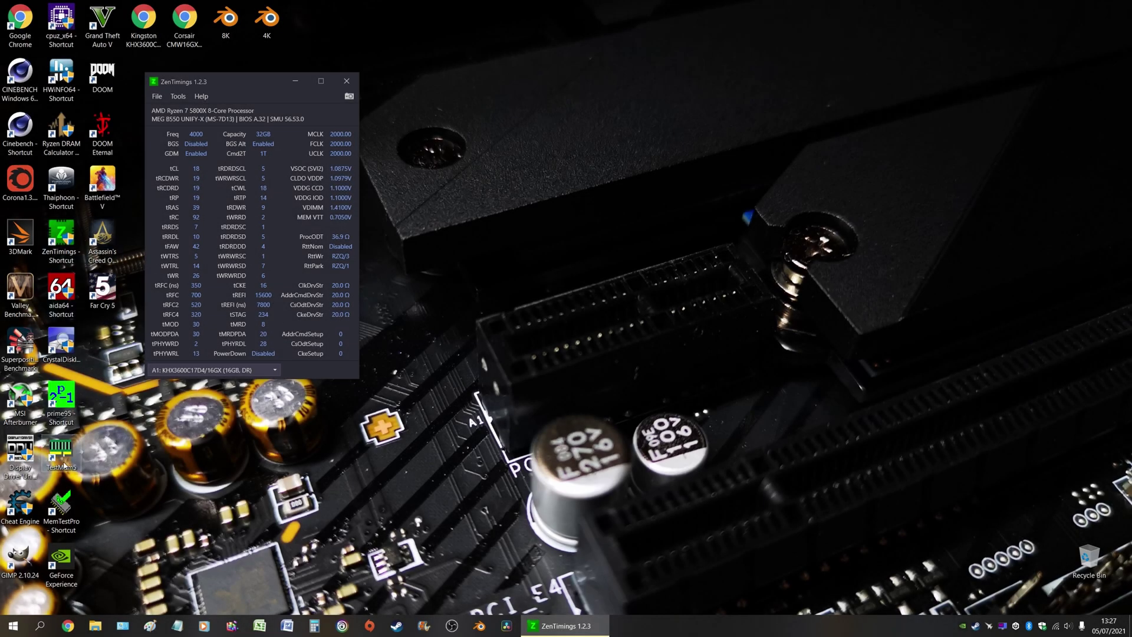
Launch HWiNFO64 in sensors-only mode and confirm Windows Hardware Errors shows 0 total errors
{"action": "double_click", "coordinate": [61, 74]}
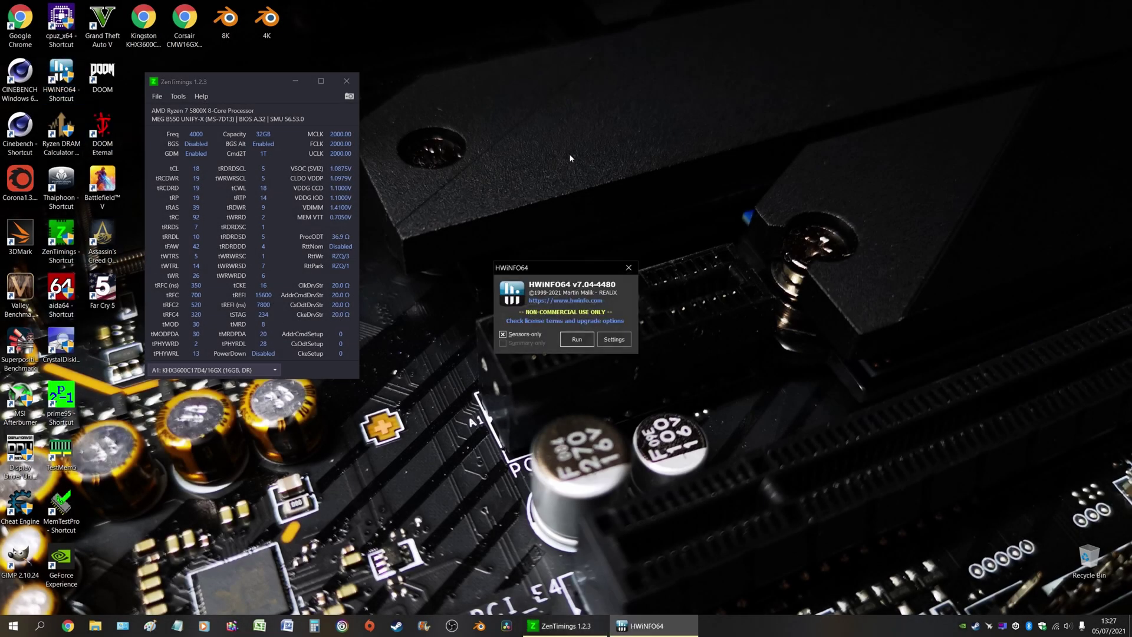
{"action": "left_click", "coordinate": [577, 339]}
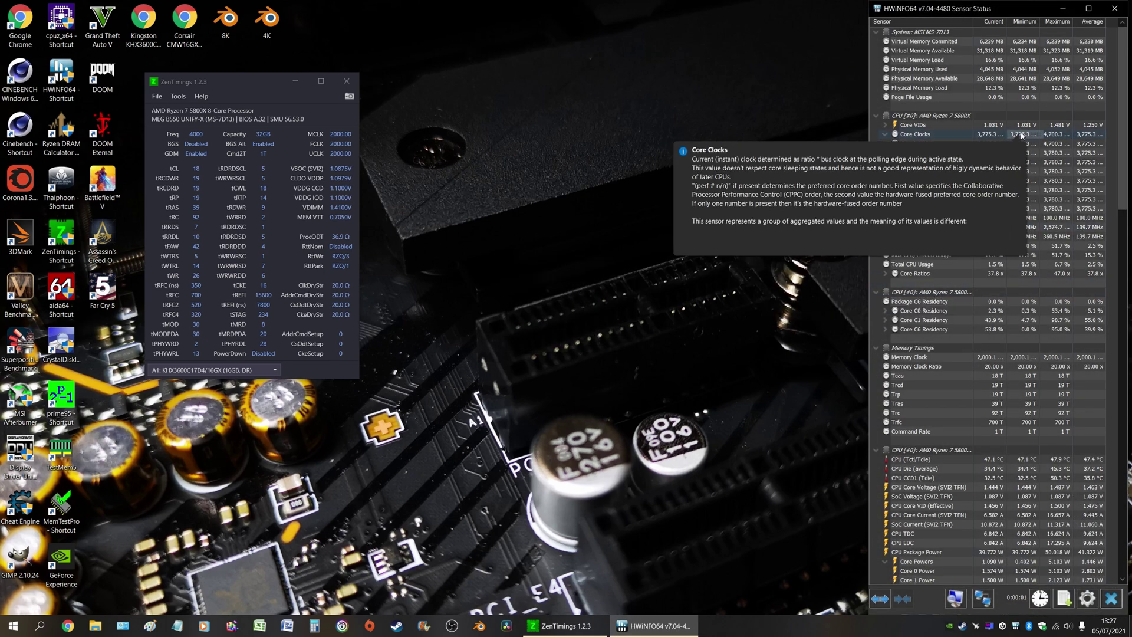
{"action": "scroll", "coordinate": [1059, 295], "scroll_direction": "down", "scroll_amount": 15}
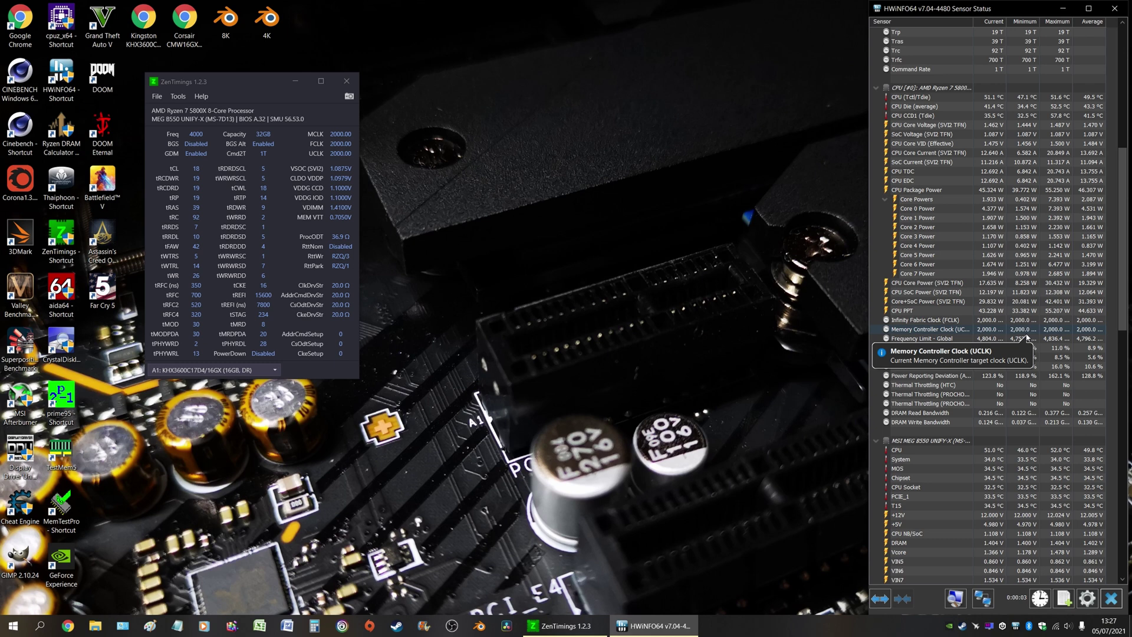
{"action": "scroll", "coordinate": [1060, 328], "scroll_direction": "down", "scroll_amount": 10}
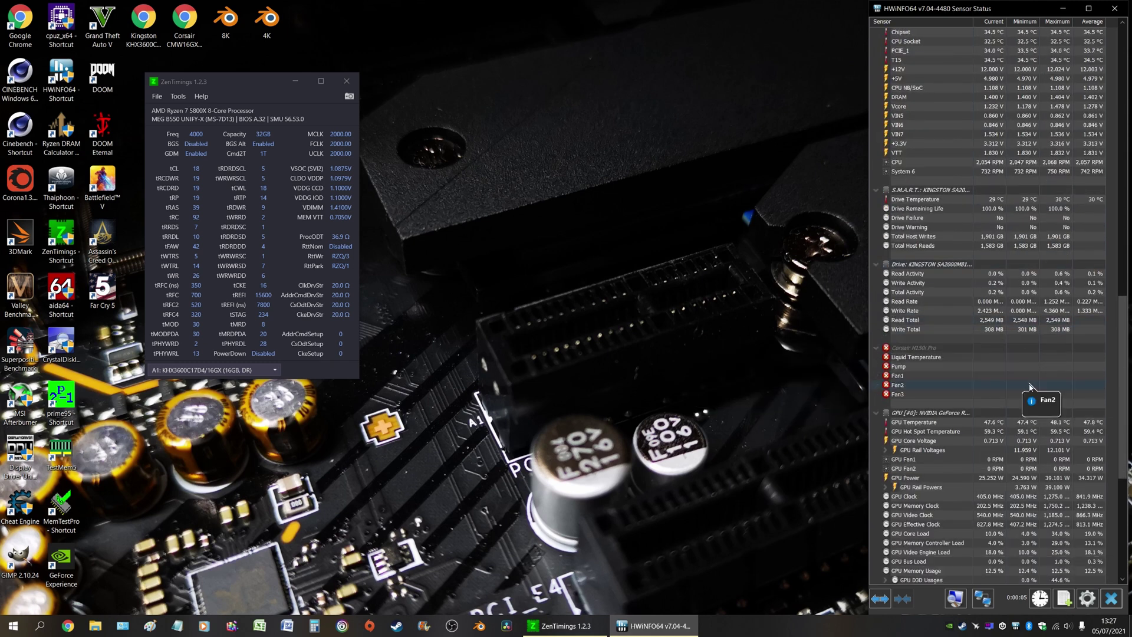
{"action": "scroll", "coordinate": [1030, 384], "scroll_direction": "down", "scroll_amount": 3}
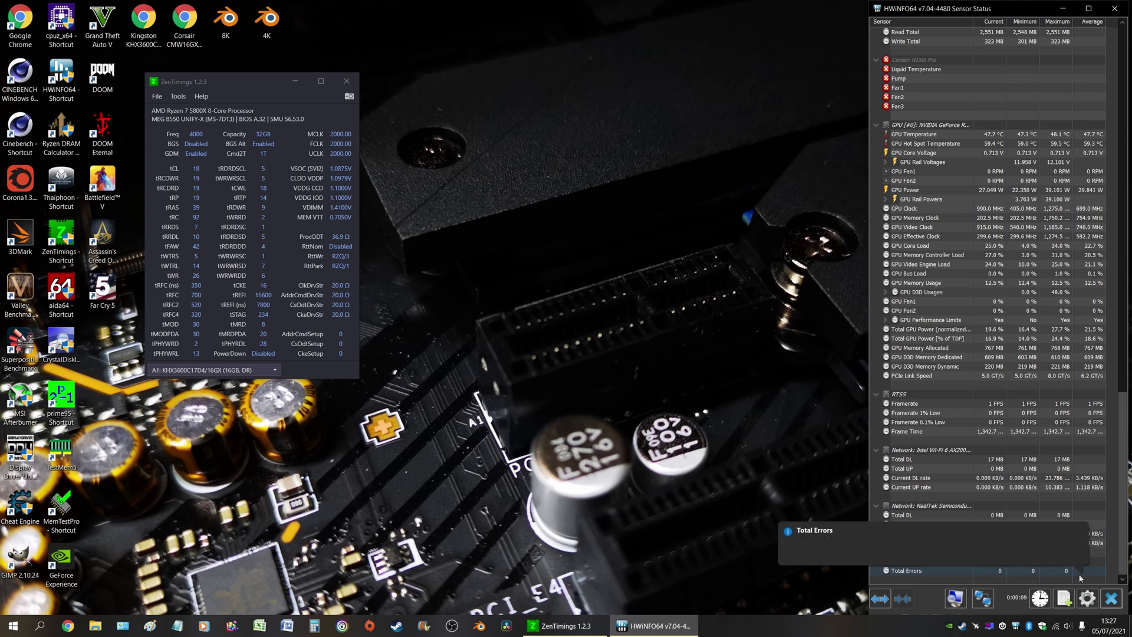
{"action": "mouse_move", "coordinate": [959, 572]}
{"action": "left_click", "coordinate": [126, 435]}
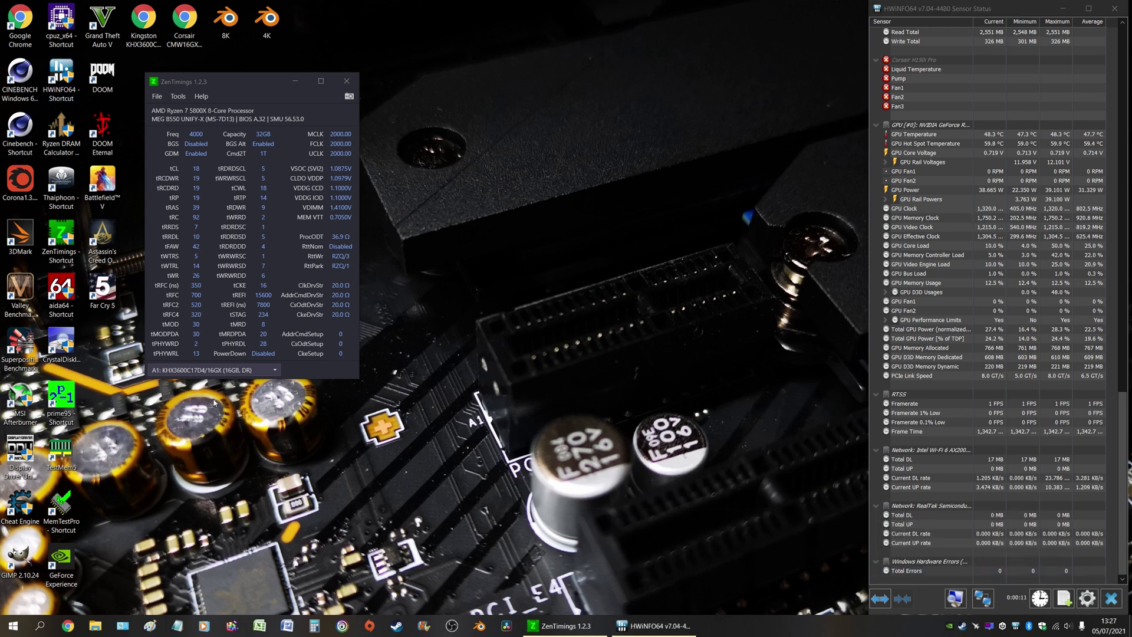
Run TestMem5 as administrator and move its window toward the screen centre while it tests
{"action": "right_click", "coordinate": [63, 452]}
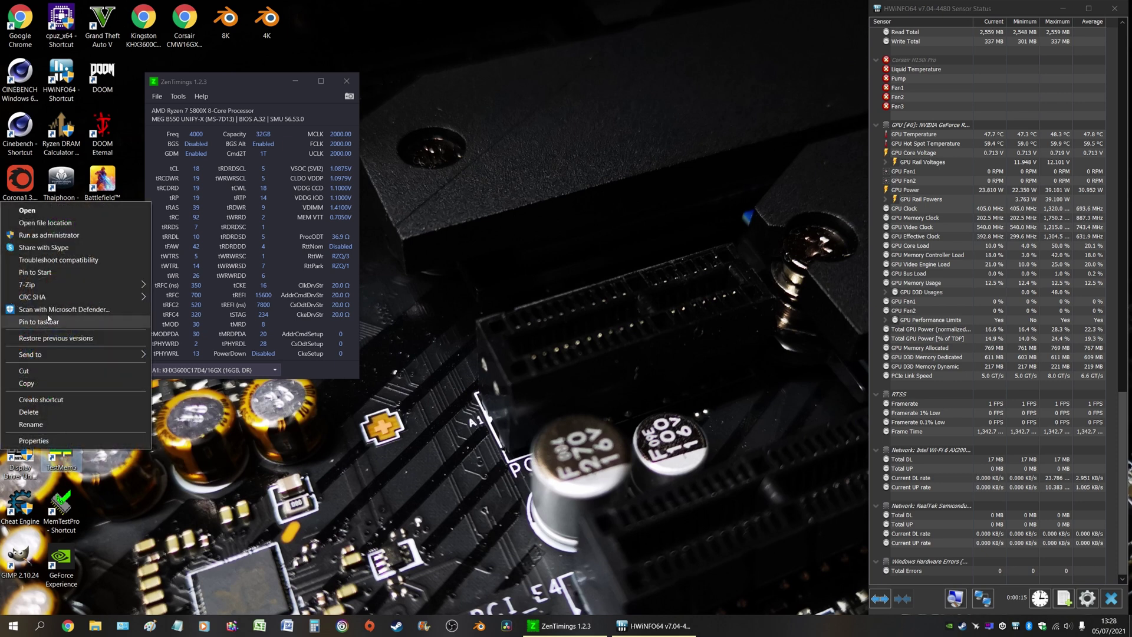
{"action": "left_click", "coordinate": [59, 235]}
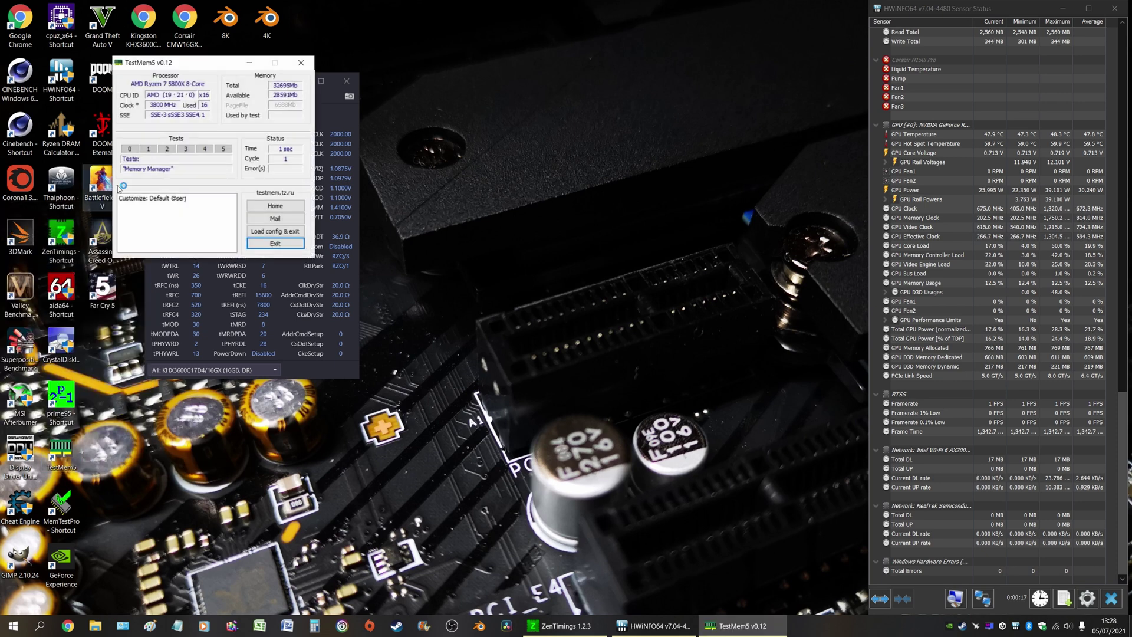
{"action": "left_click_drag", "start_coordinate": [192, 80], "coordinate": [523, 104]}
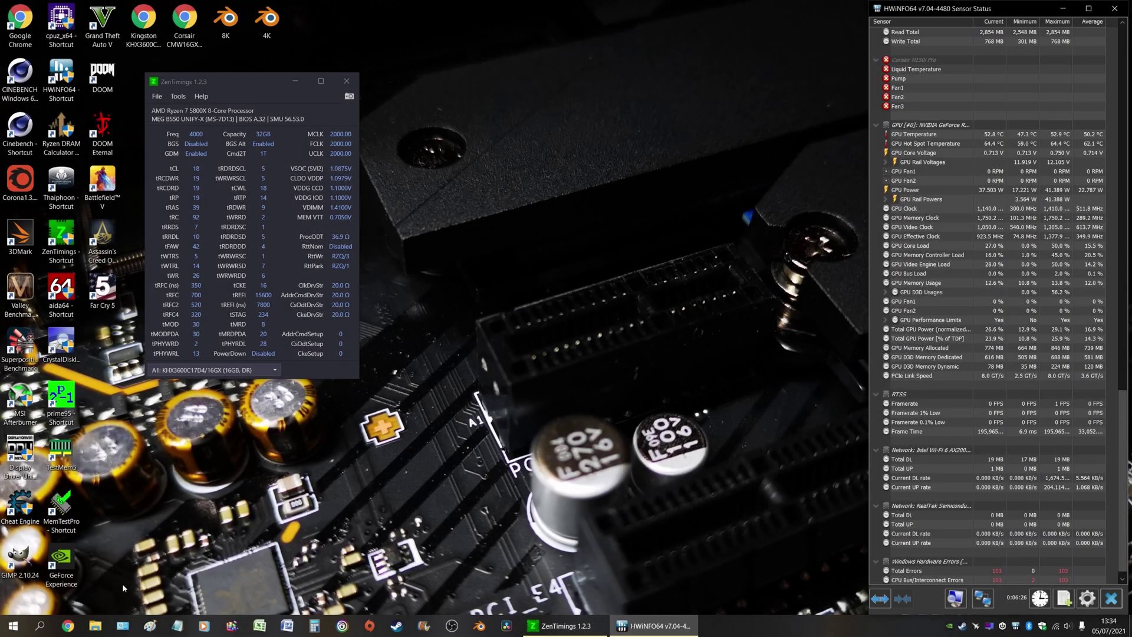
Launch Event Viewer as administrator and open Windows Logs > System to see WHEA Event 19
{"action": "left_click", "coordinate": [40, 628]}
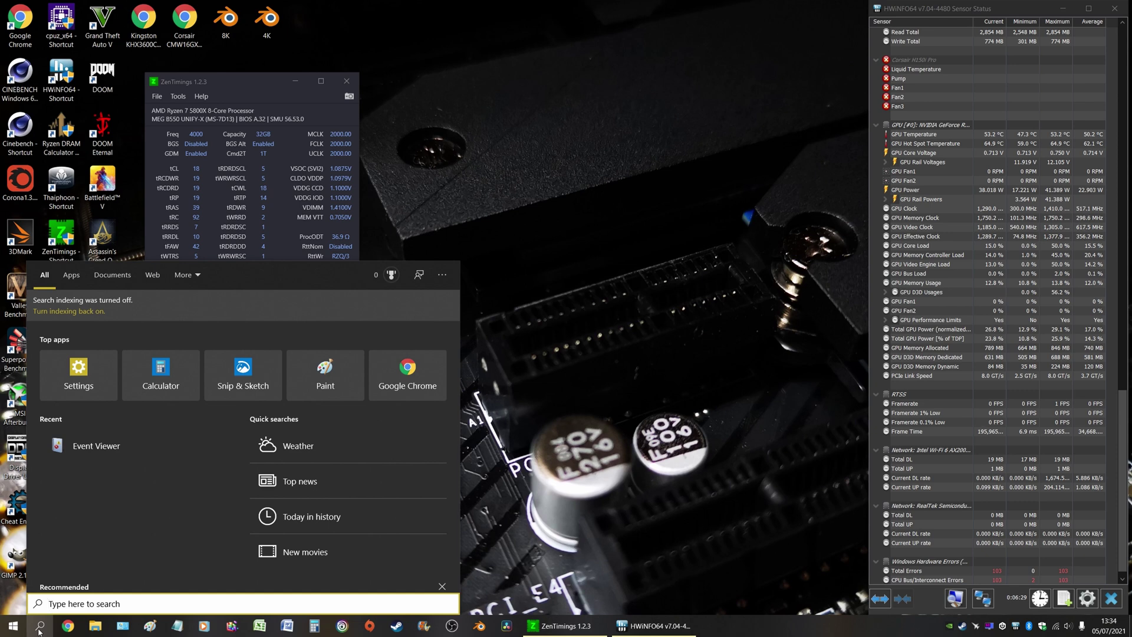
{"action": "type", "text": "eve"}
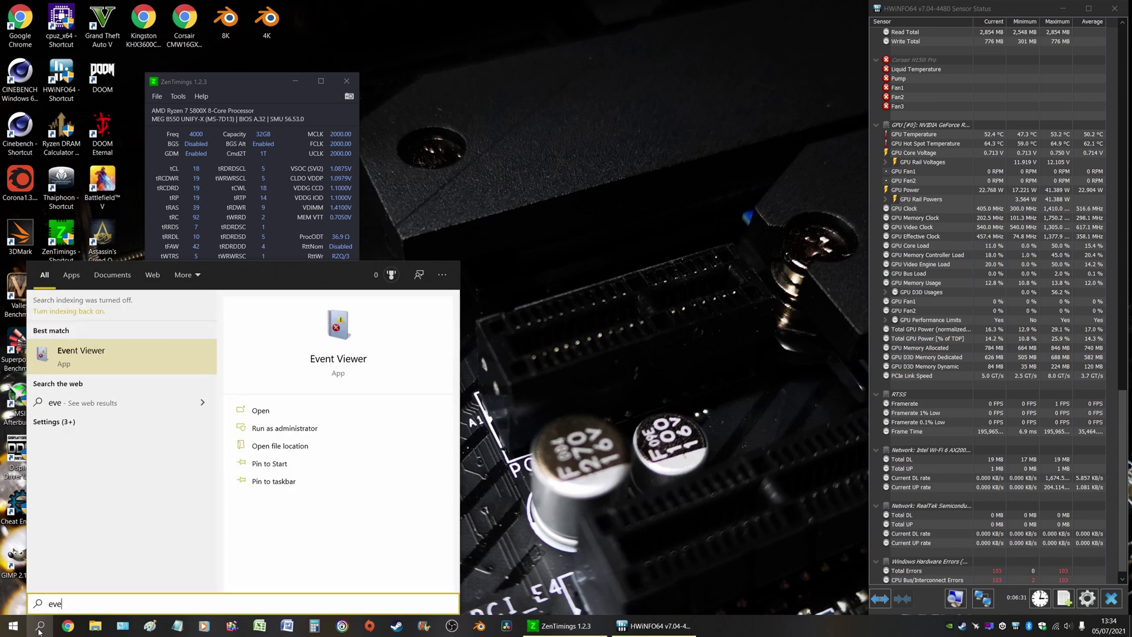
{"action": "right_click", "coordinate": [98, 356]}
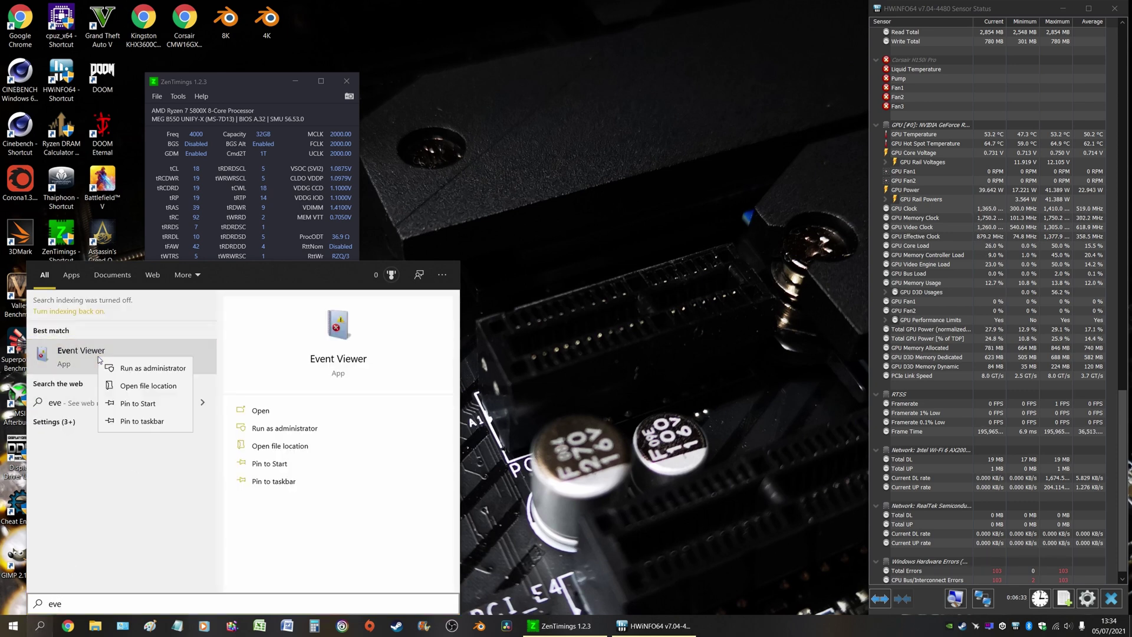
{"action": "left_click", "coordinate": [121, 366]}
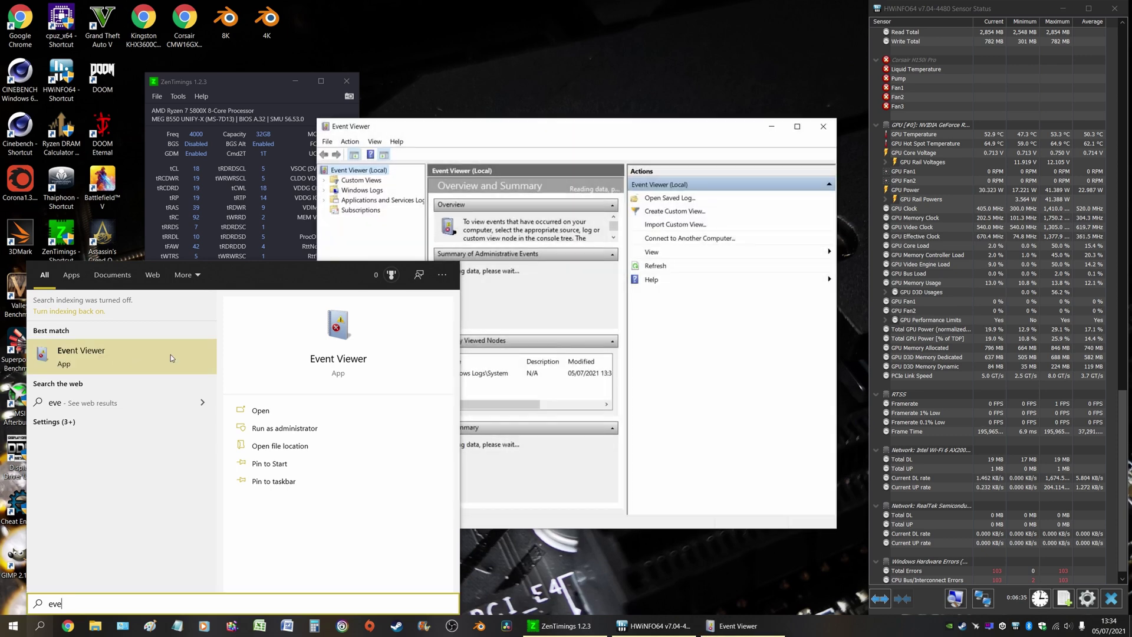
{"action": "left_click", "coordinate": [599, 132]}
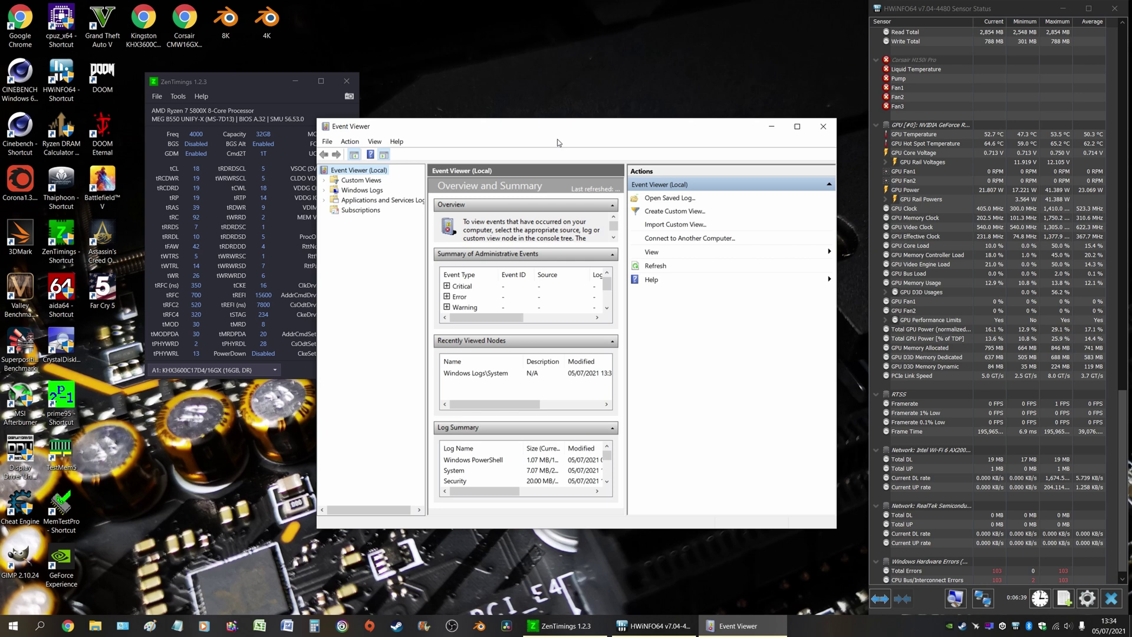
{"action": "left_click", "coordinate": [327, 190]}
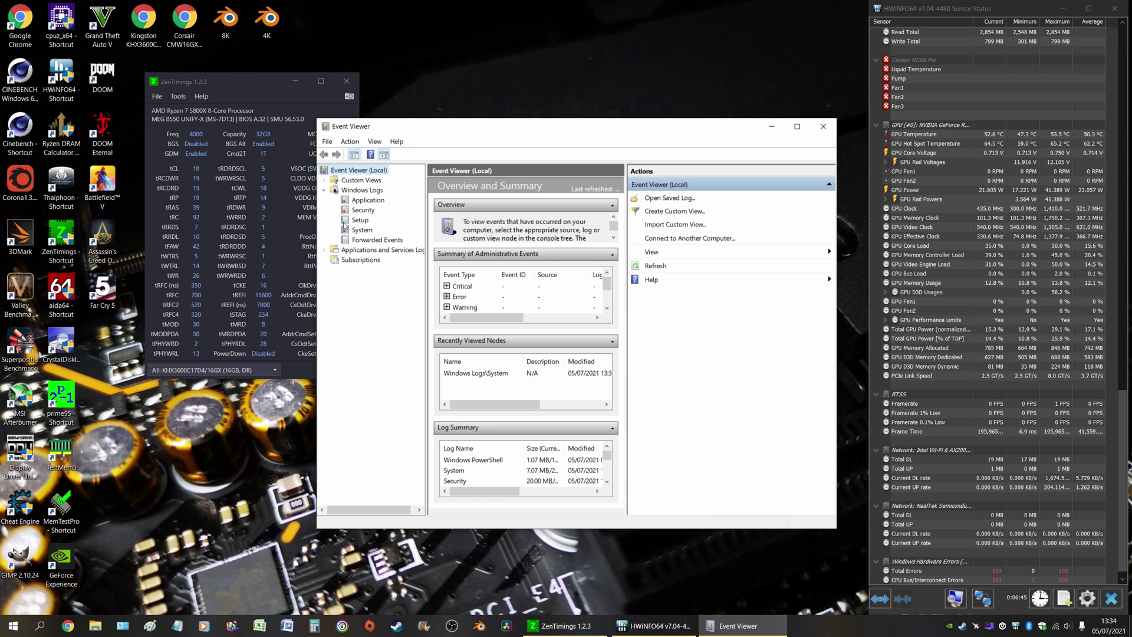
{"action": "left_click", "coordinate": [374, 234]}
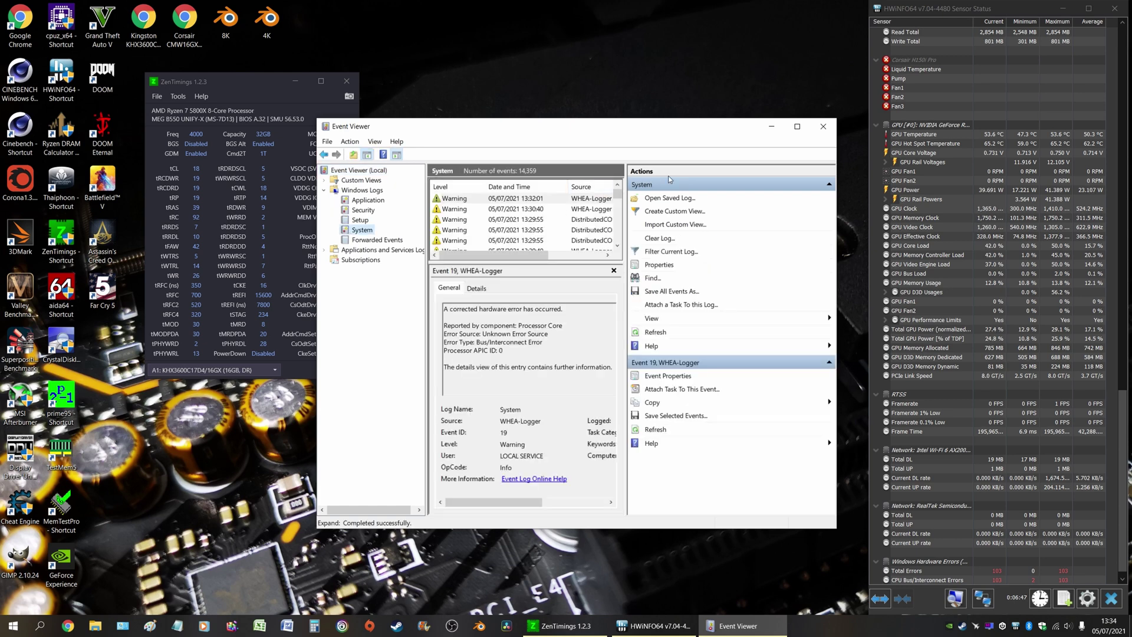
{"action": "left_click", "coordinate": [798, 126]}
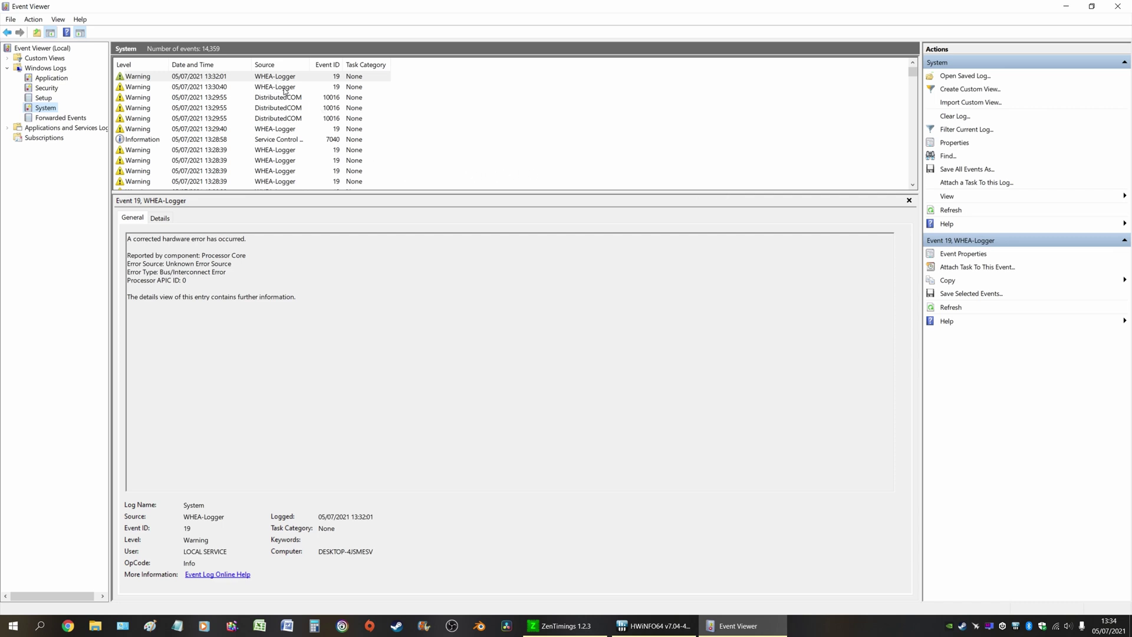
{"action": "scroll", "coordinate": [278, 100], "scroll_direction": "down", "scroll_amount": 3}
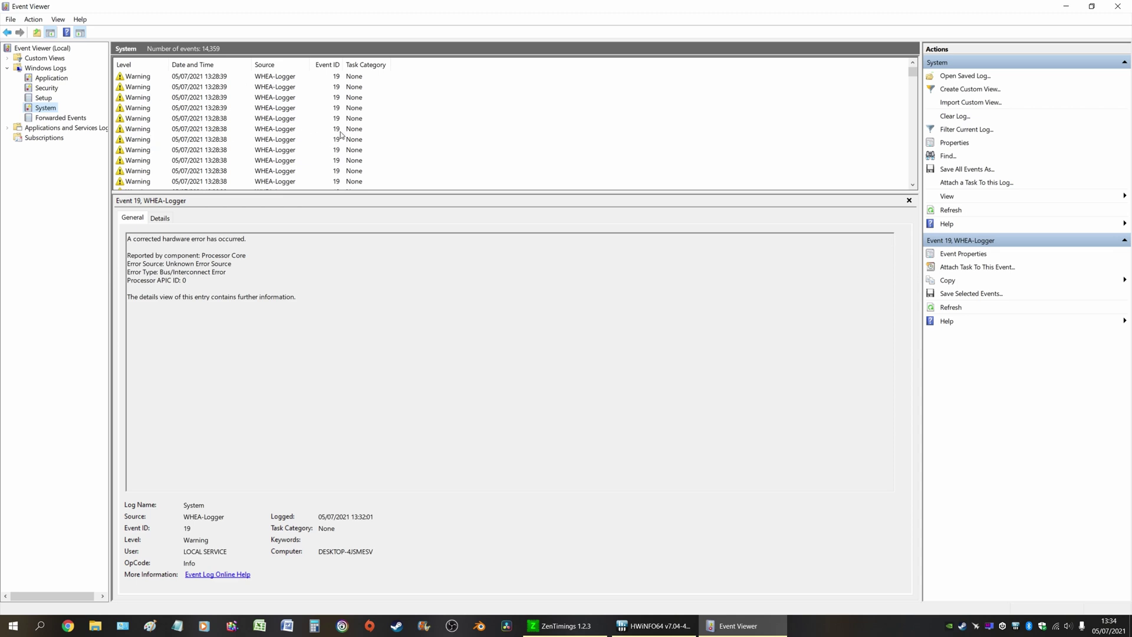
{"action": "scroll", "coordinate": [306, 146], "scroll_direction": "down", "scroll_amount": 5}
{"action": "scroll", "coordinate": [301, 148], "scroll_direction": "down", "scroll_amount": 3}
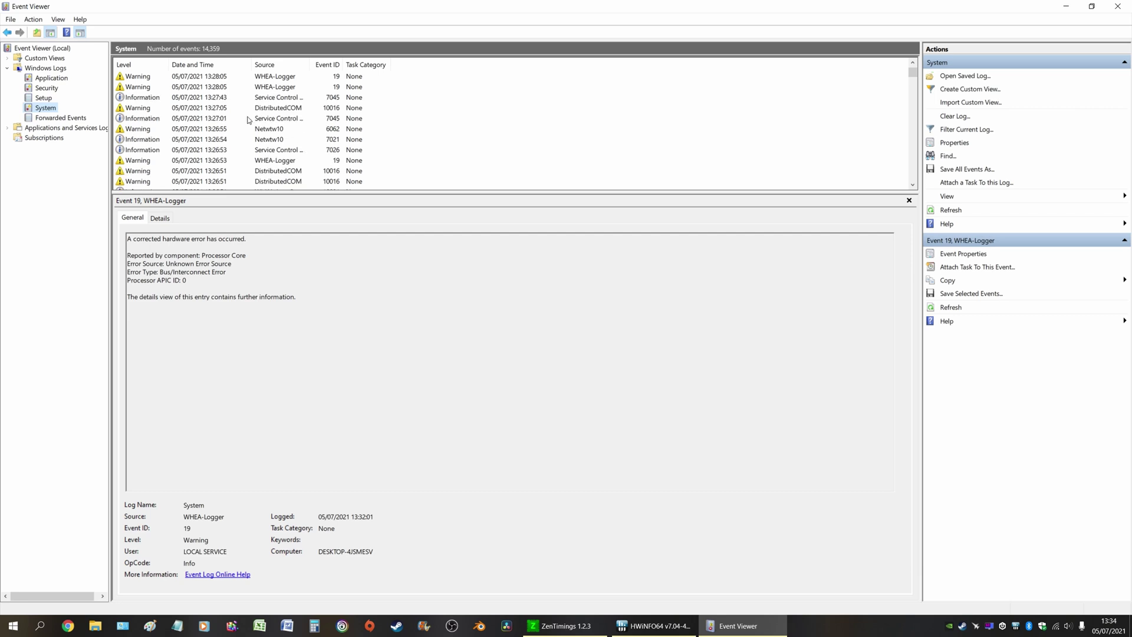
{"action": "scroll", "coordinate": [306, 155], "scroll_direction": "down", "scroll_amount": 3}
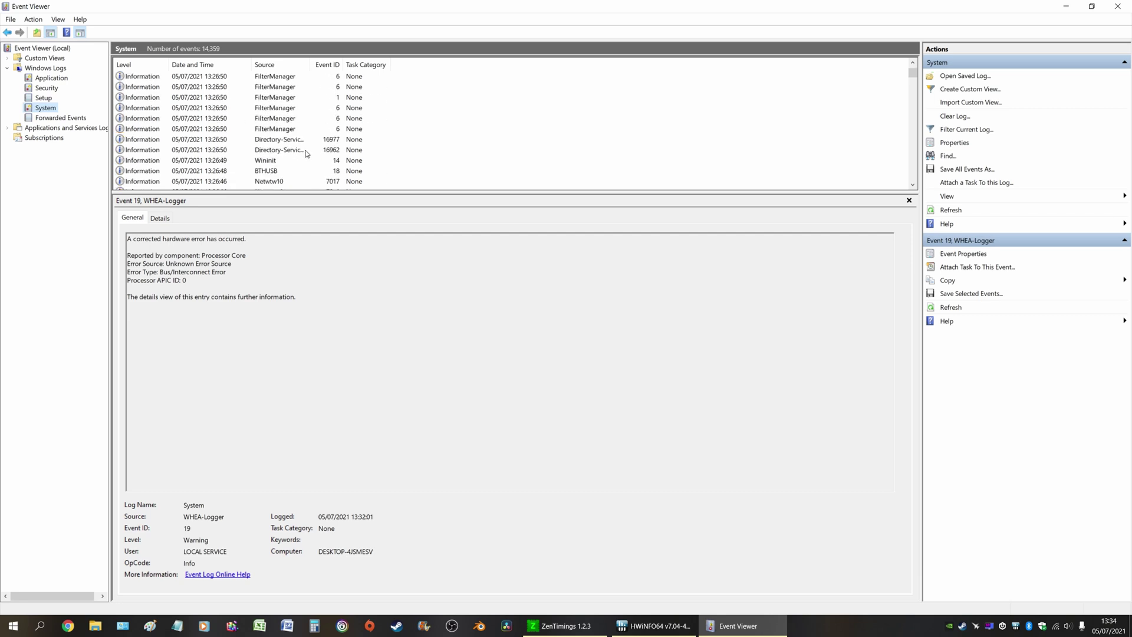
{"action": "scroll", "coordinate": [308, 155], "scroll_direction": "up", "scroll_amount": 7}
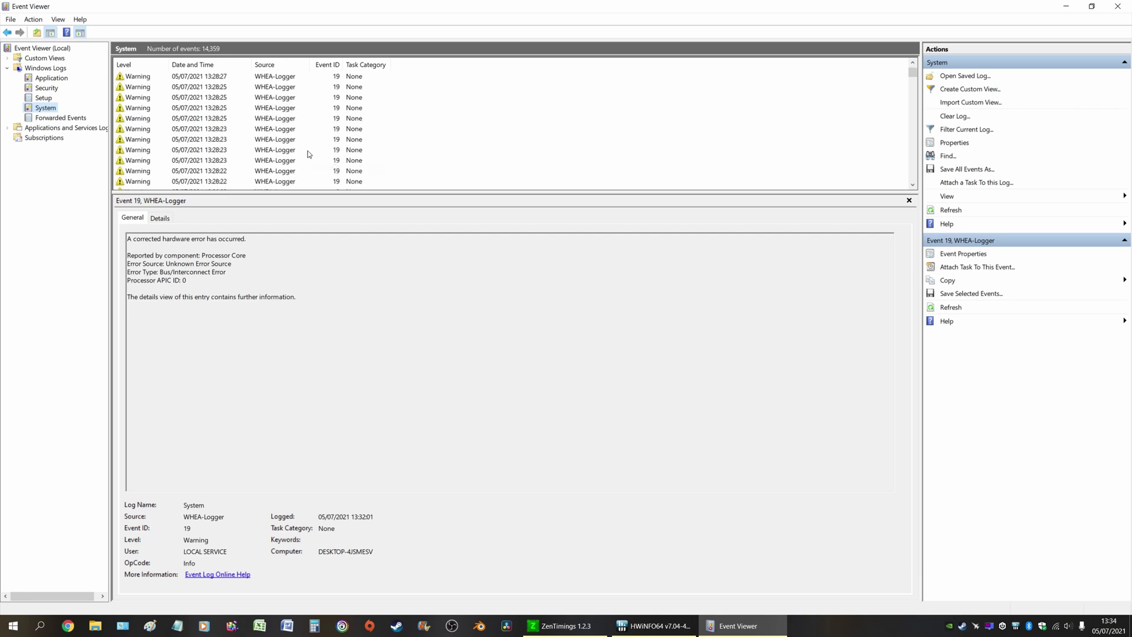
{"action": "scroll", "coordinate": [310, 153], "scroll_direction": "up", "scroll_amount": 3}
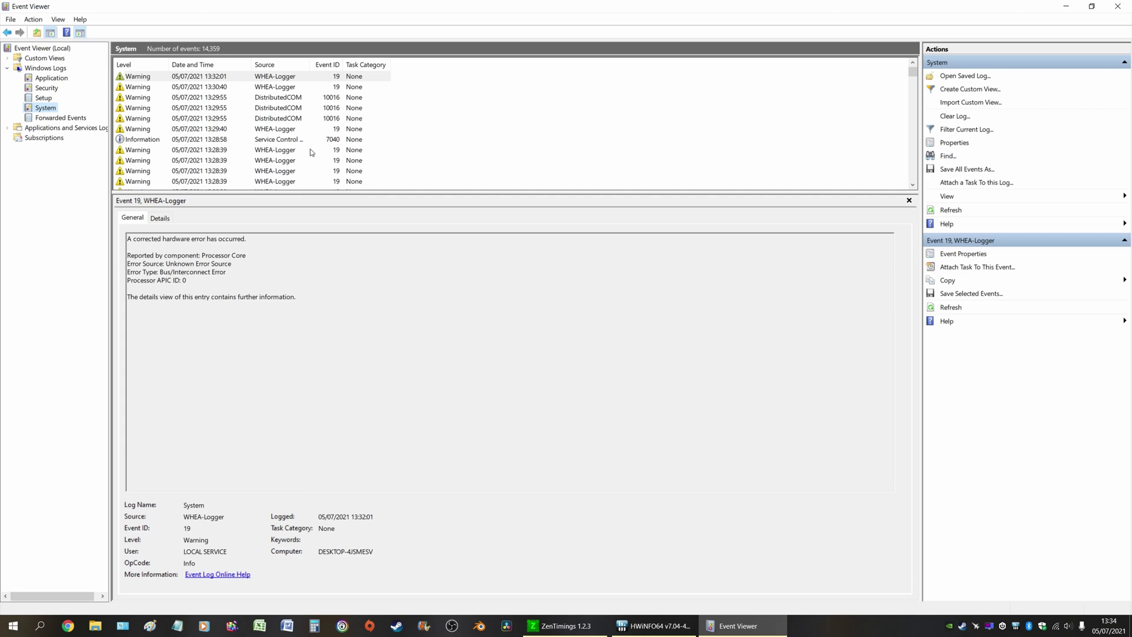
Close the Event Viewer window
{"action": "left_click", "coordinate": [1117, 6]}
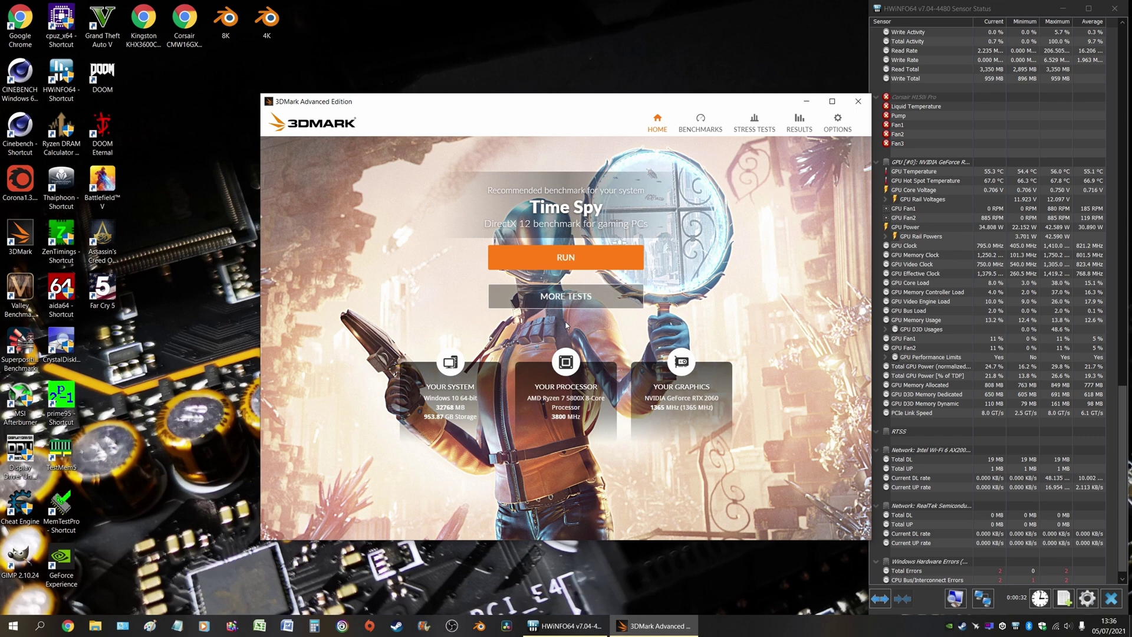
Run the Time Spy benchmark and review its 7 780 result (7 326 graphics, 12 001 CPU)
{"action": "left_click", "coordinate": [569, 262]}
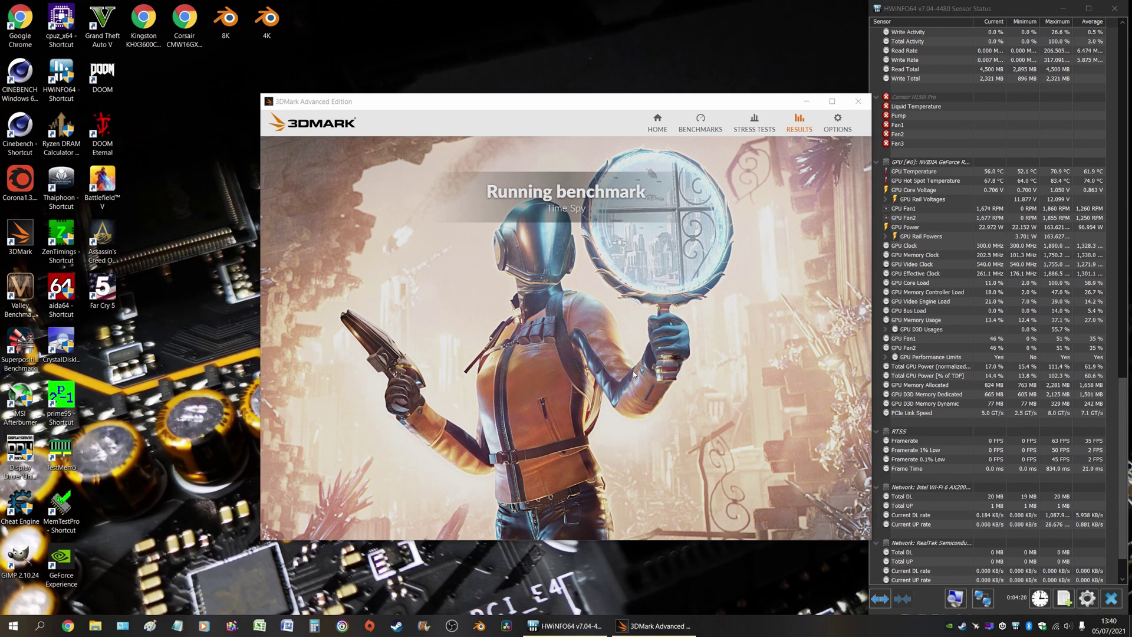
{"action": "scroll", "coordinate": [1001, 388], "scroll_direction": "down", "scroll_amount": 2}
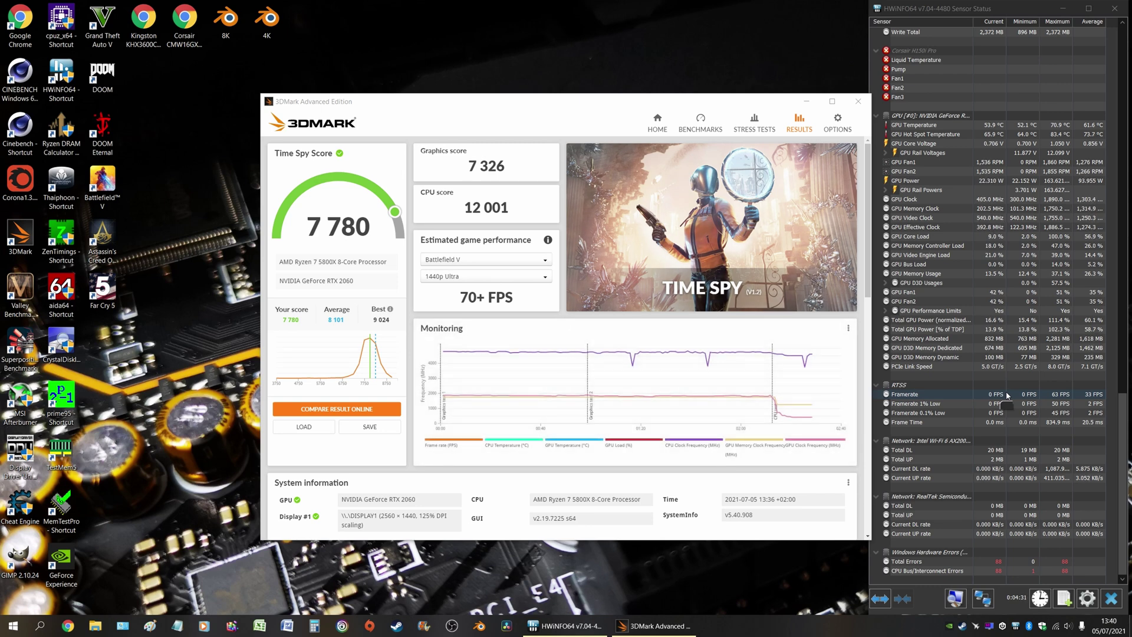
Open the 7 780 result on 3dmark.com and go to My Results for comparison
{"action": "left_click", "coordinate": [337, 409]}
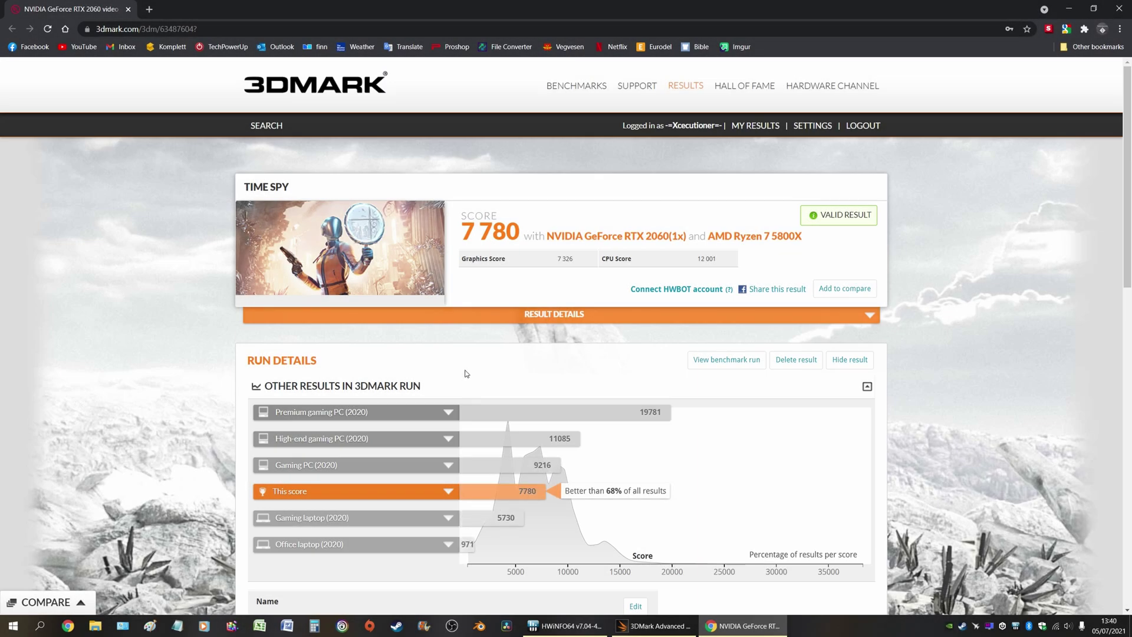
{"action": "left_click", "coordinate": [746, 130]}
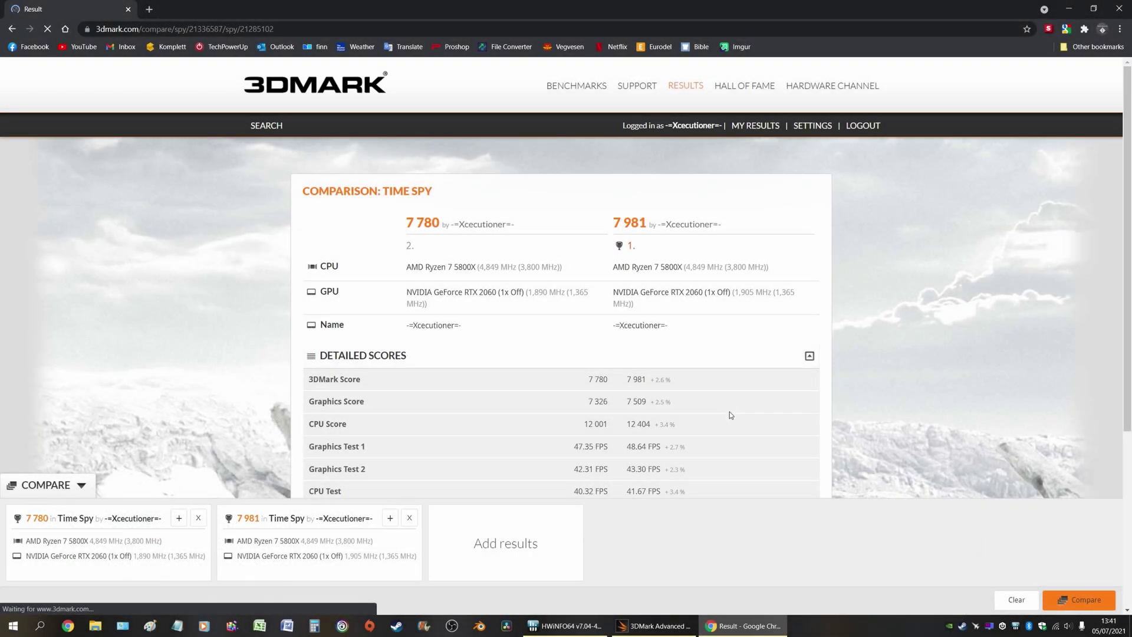
Clear the compare tray and review detailed scores, e.g. CPU 12 404 versus 12 001
{"action": "left_click", "coordinate": [1017, 600]}
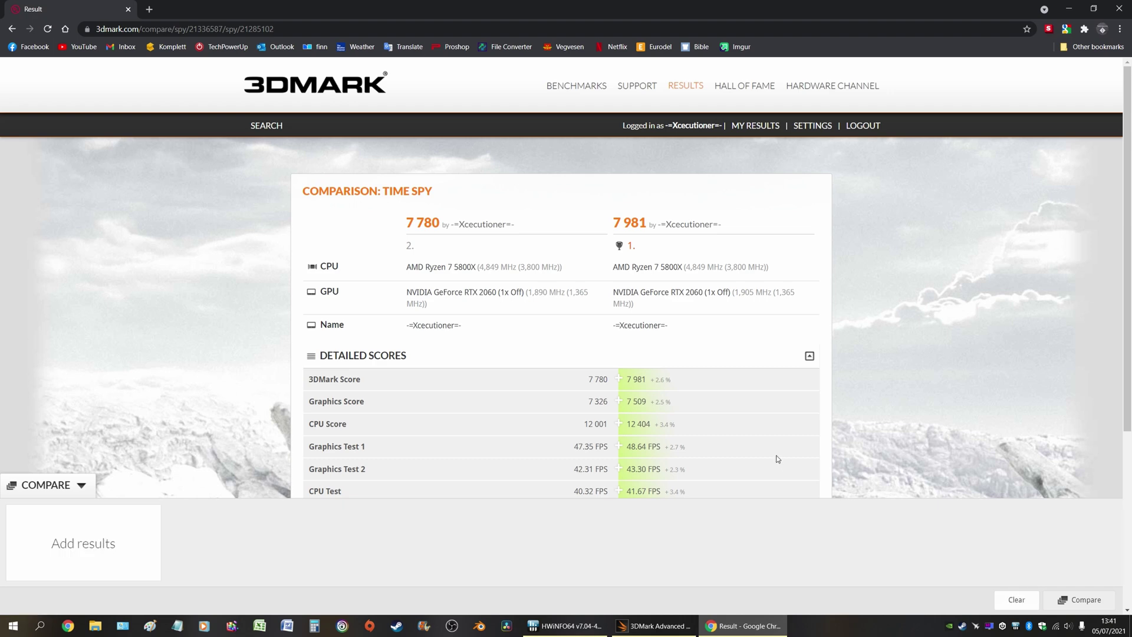
{"action": "scroll", "coordinate": [777, 459], "scroll_direction": "down", "scroll_amount": 2}
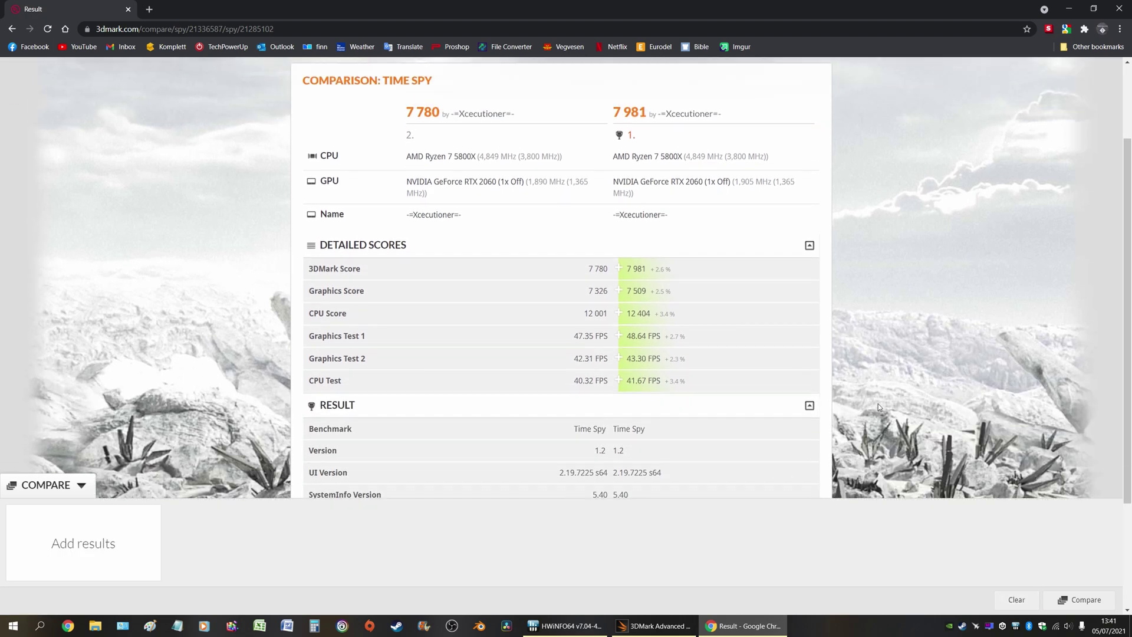
{"action": "scroll", "coordinate": [896, 387], "scroll_direction": "down", "scroll_amount": 1}
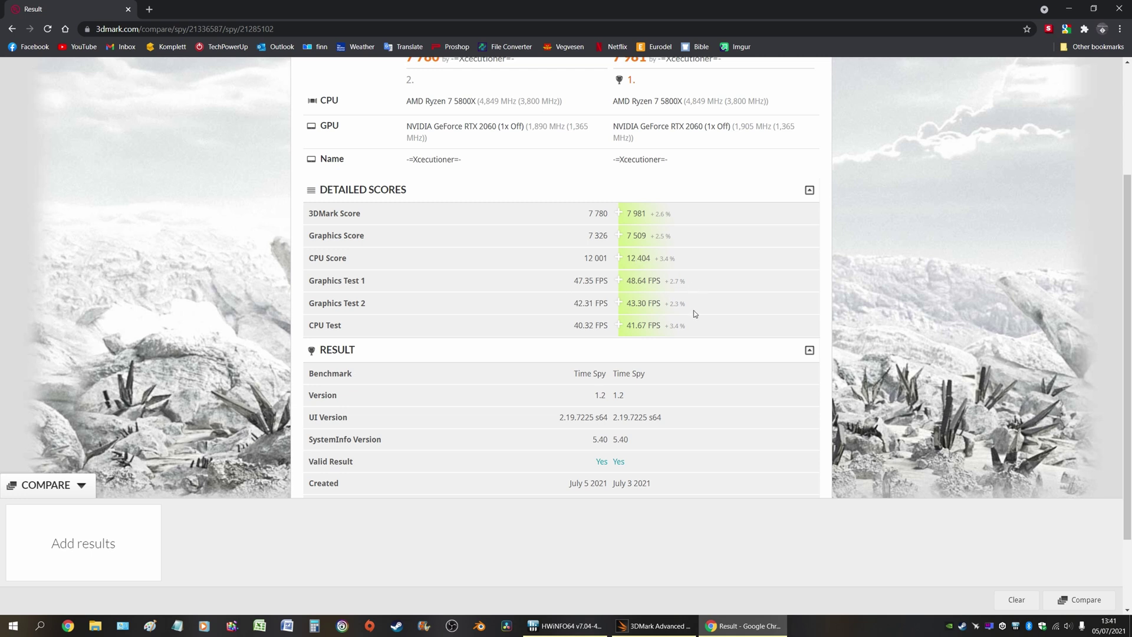
{"action": "scroll", "coordinate": [702, 319], "scroll_direction": "down", "scroll_amount": 2}
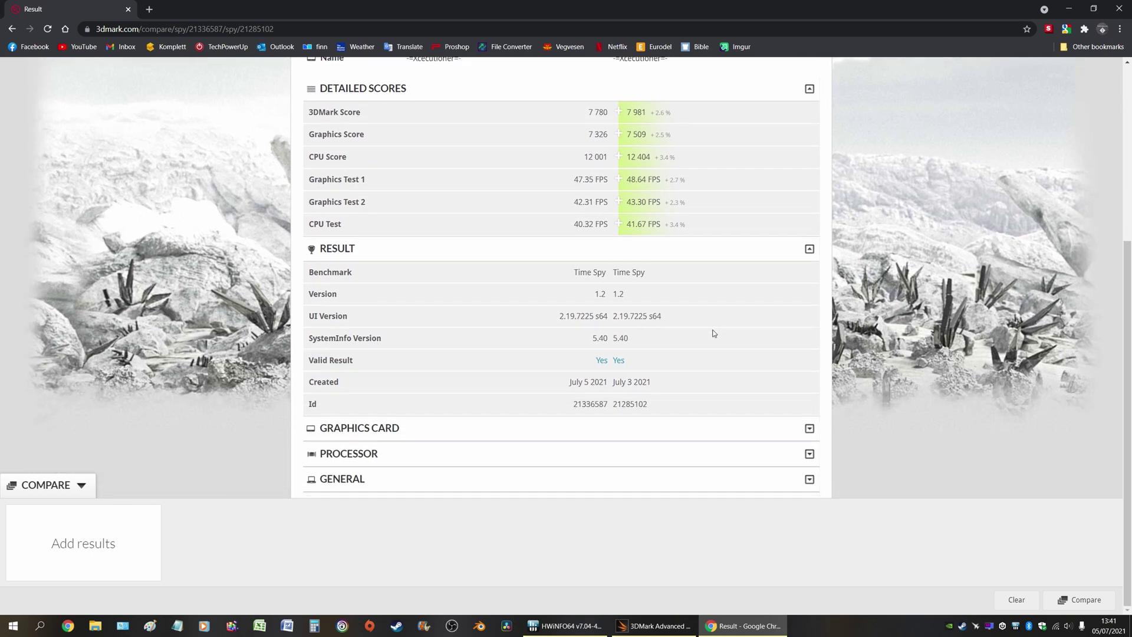
{"action": "scroll", "coordinate": [715, 332], "scroll_direction": "up", "scroll_amount": 4}
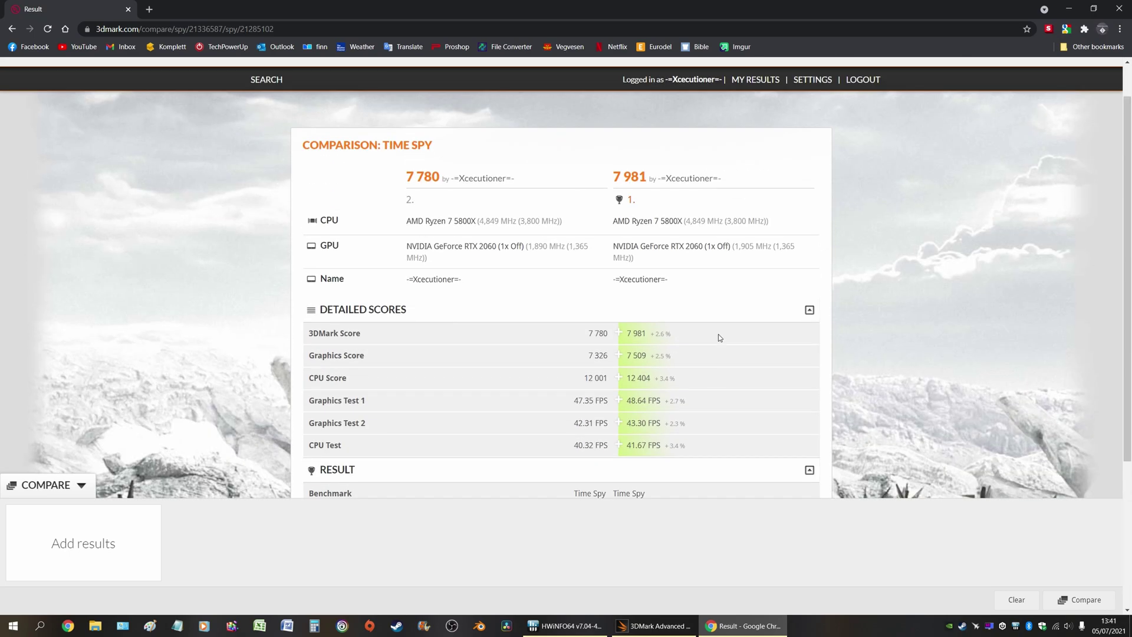